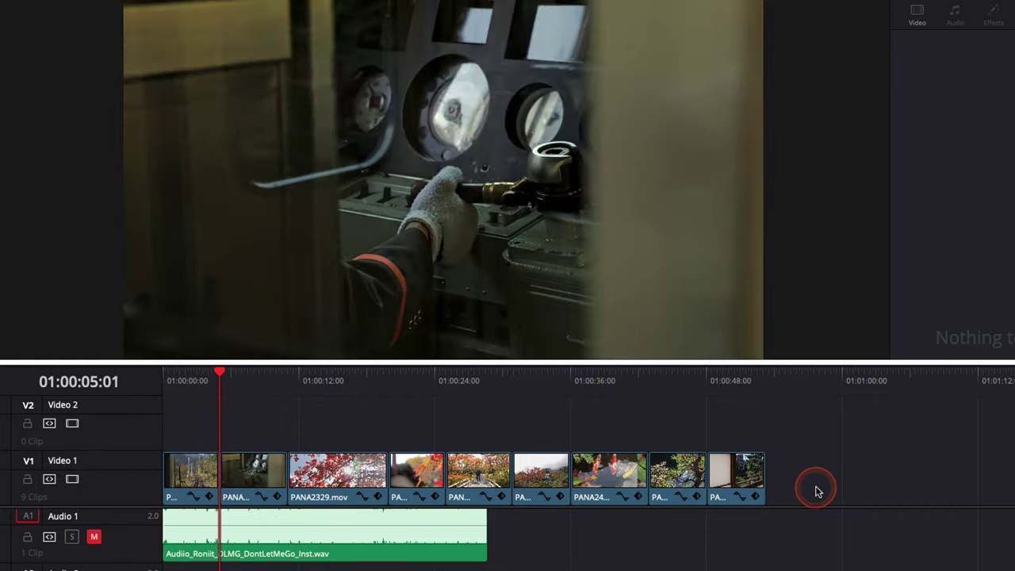
- Select the first and second video clips, scrubbing back to the gauges clip at 01:00:08:08
left_click(813, 492)
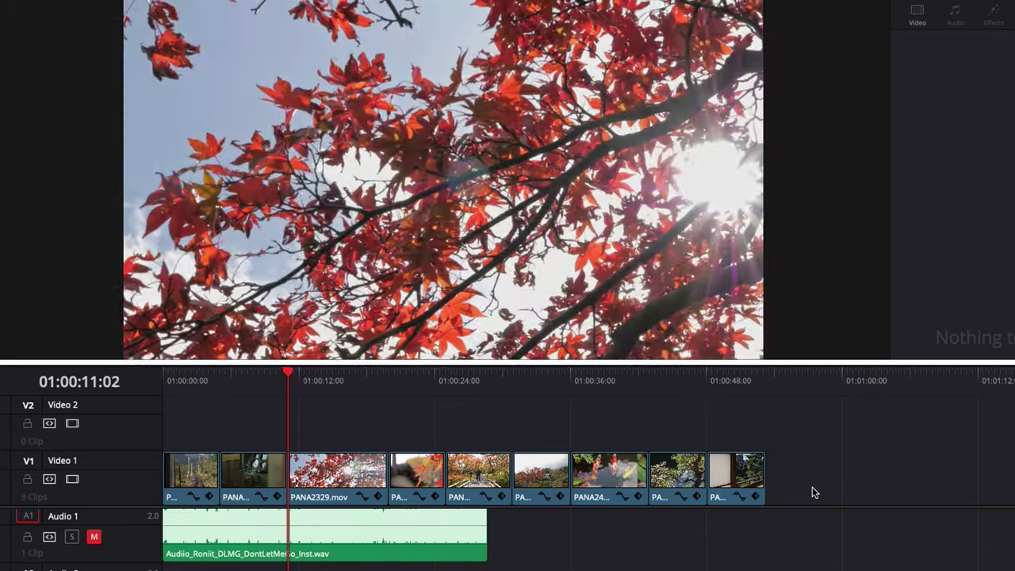
left_click(707, 499)
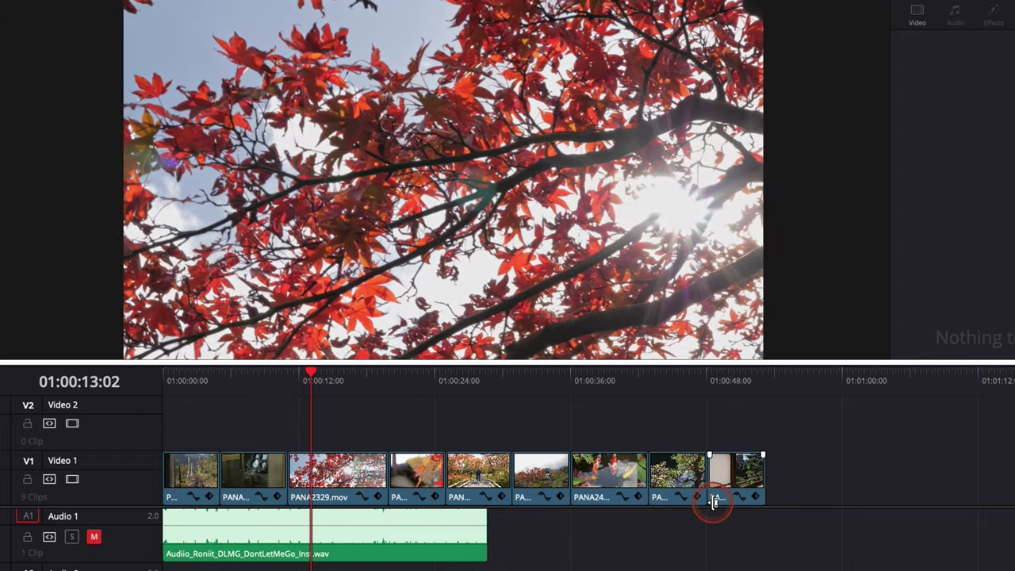
left_click(407, 525)
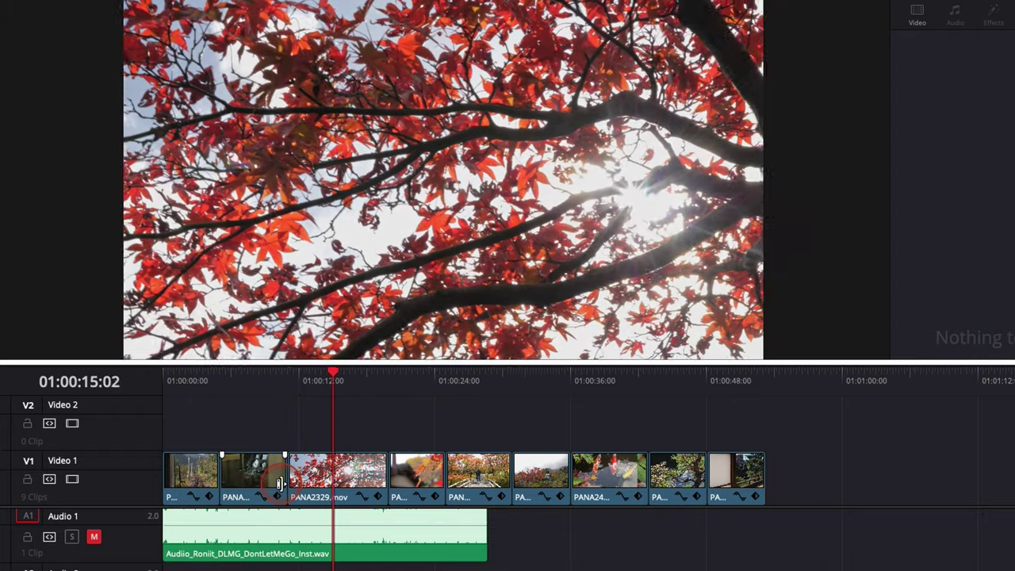
left_click(279, 482)
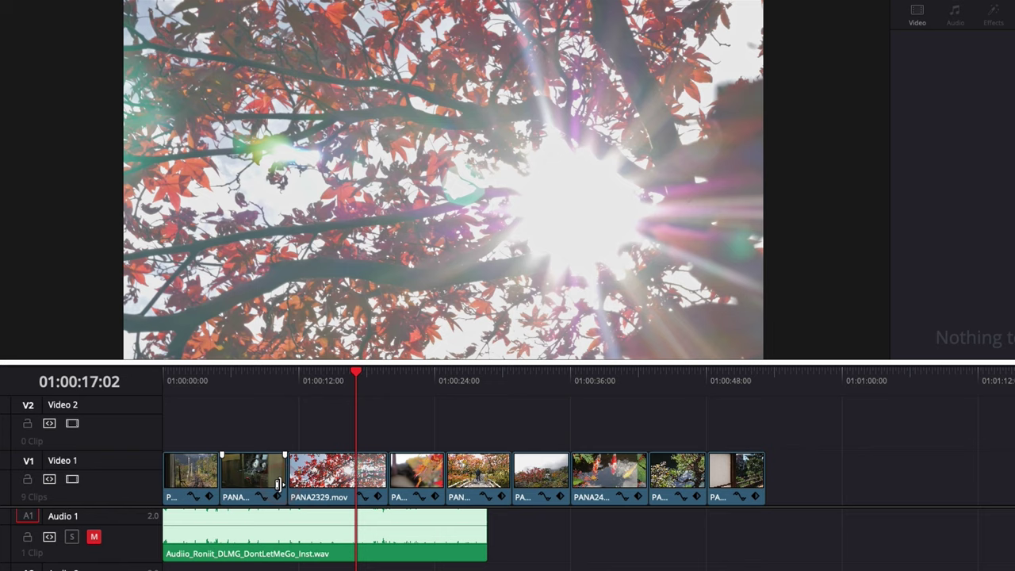
left_click(226, 500)
left_click(186, 518)
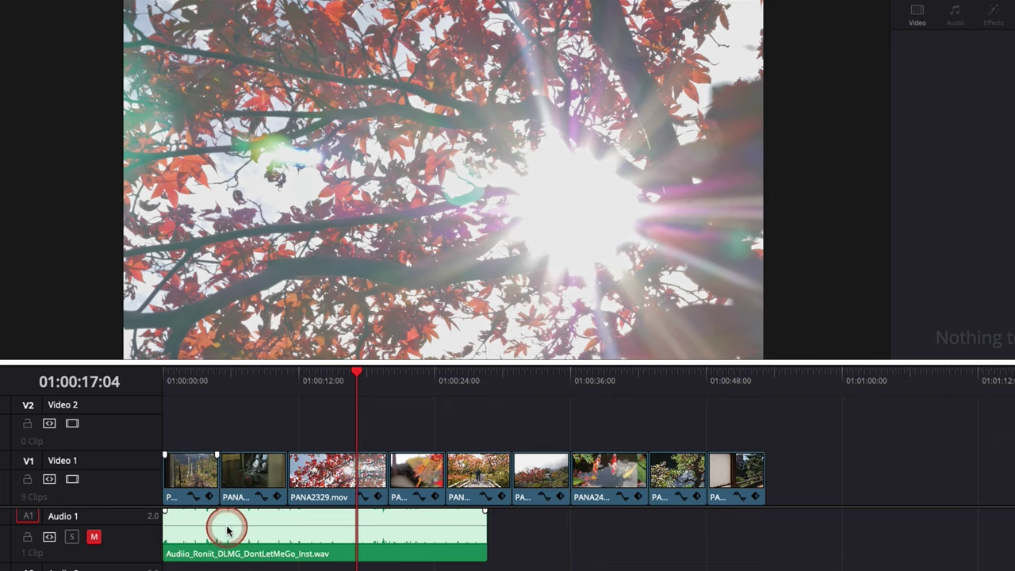
left_click(198, 405)
left_click_drag(182, 386, 257, 391)
left_click(243, 497)
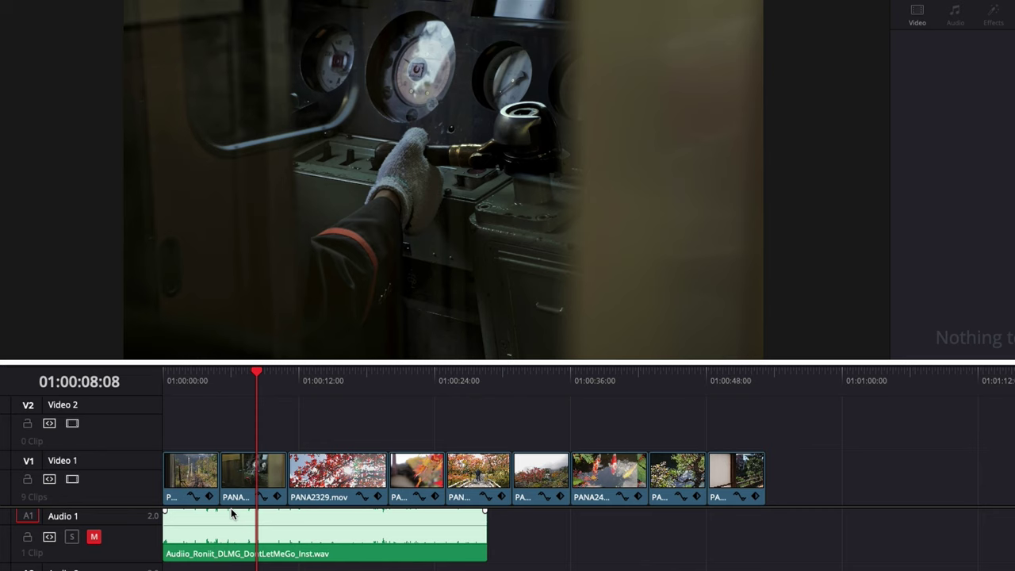
- Unmute Audio 1 and add Marker 1 at 00:00:00:00 on the music clip's start
left_click(94, 537)
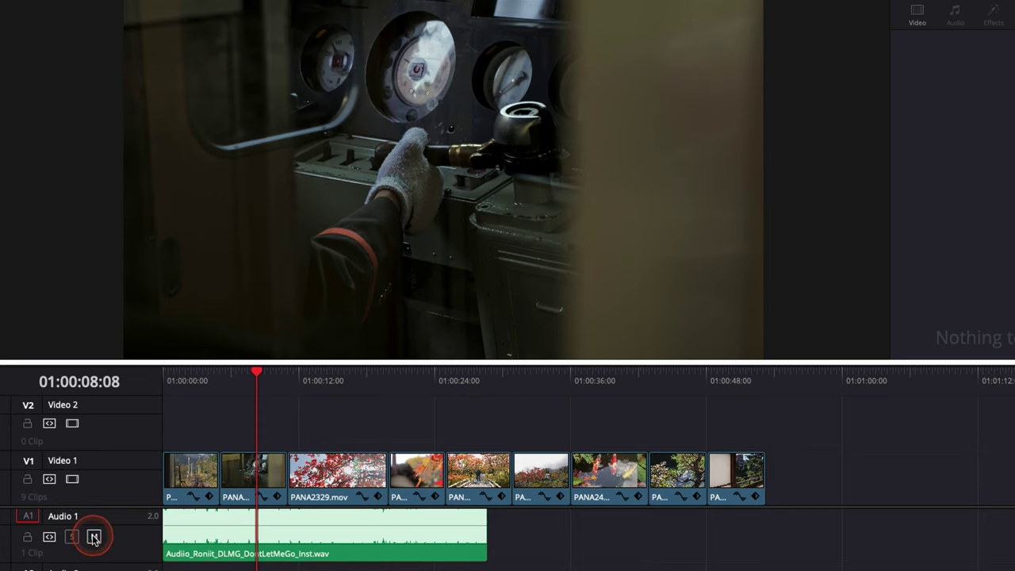
left_click(177, 380)
left_click_drag(178, 381, 163, 381)
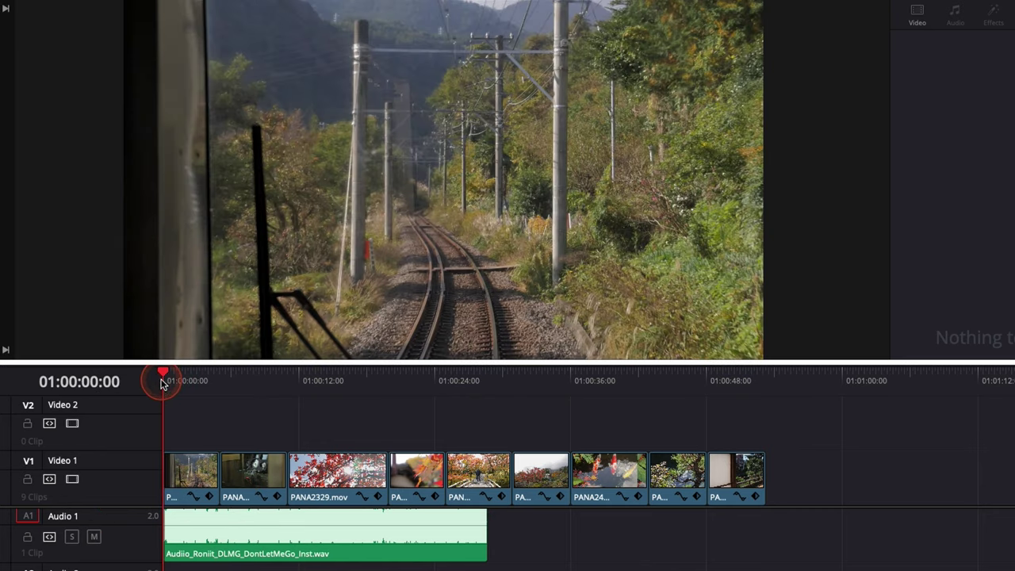
left_click(173, 538)
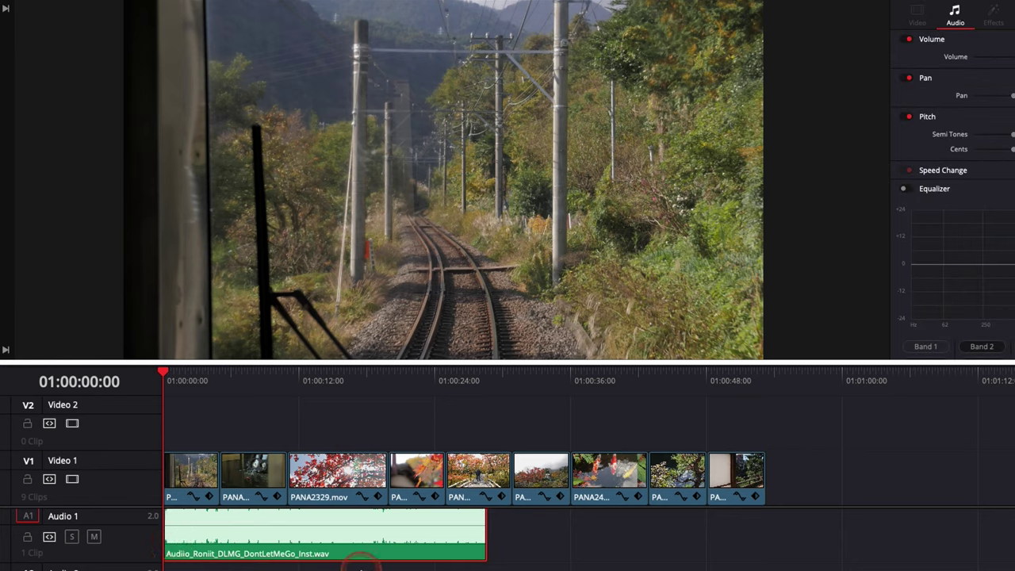
key("m")
left_click(164, 535)
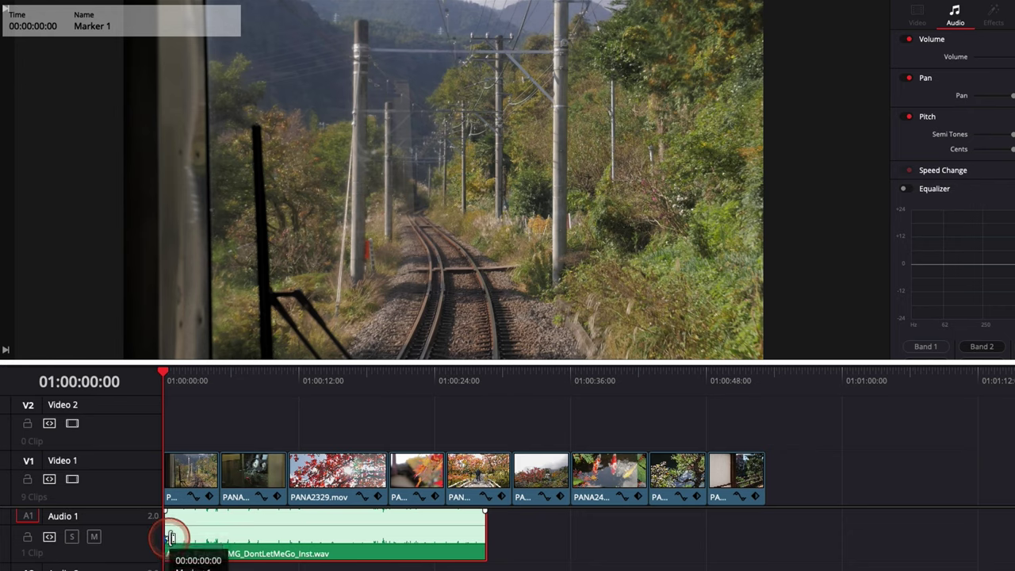
left_click(187, 543)
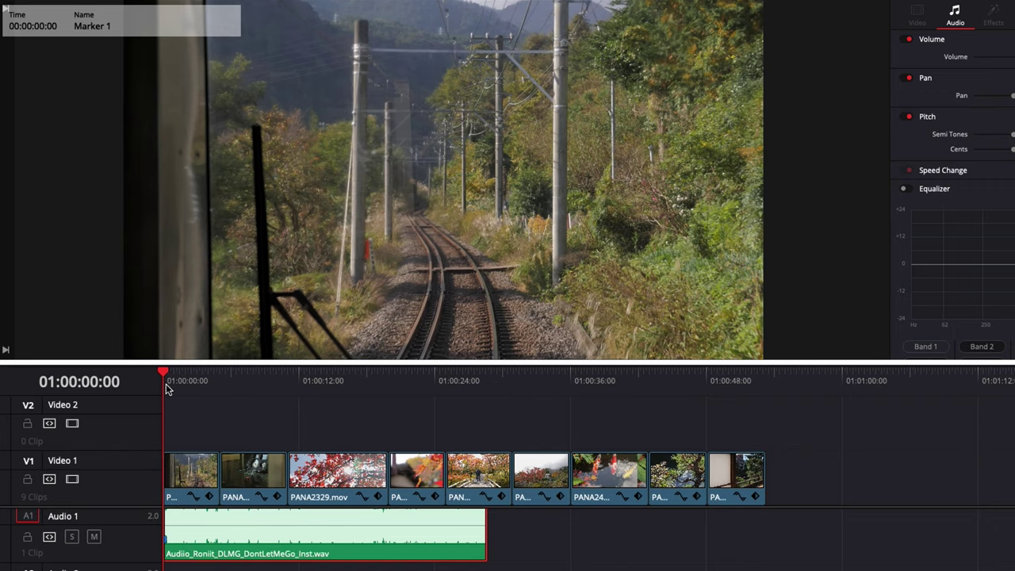
- Play the timeline and tap M on five beats to mark them on the music clip
key("space")
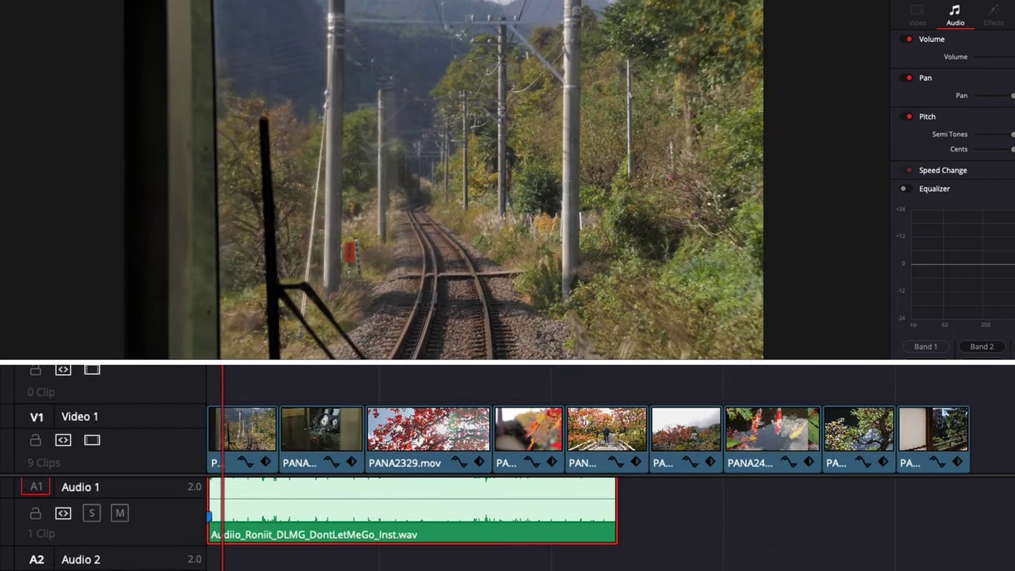
key("m")
key("m")
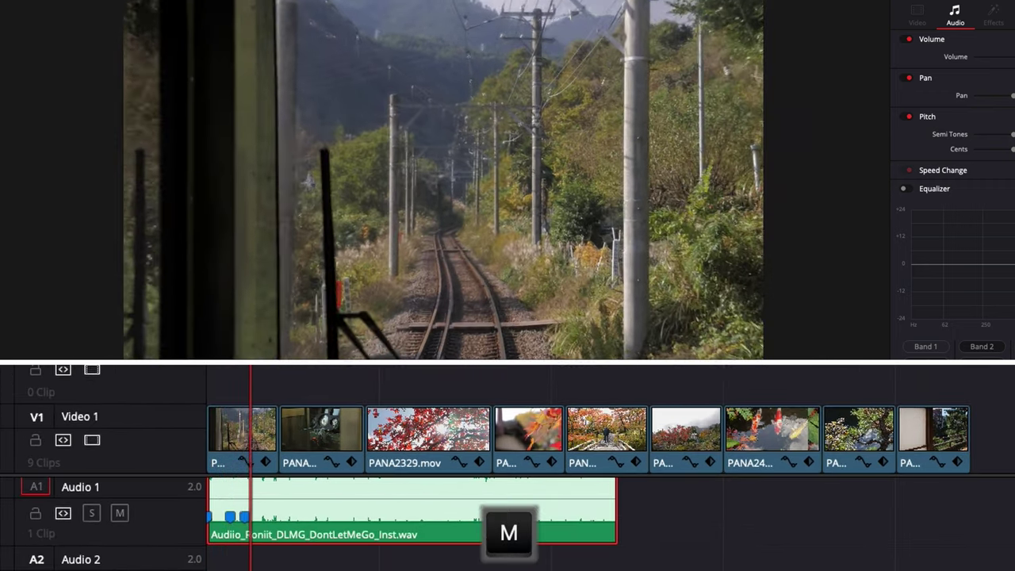
key("m")
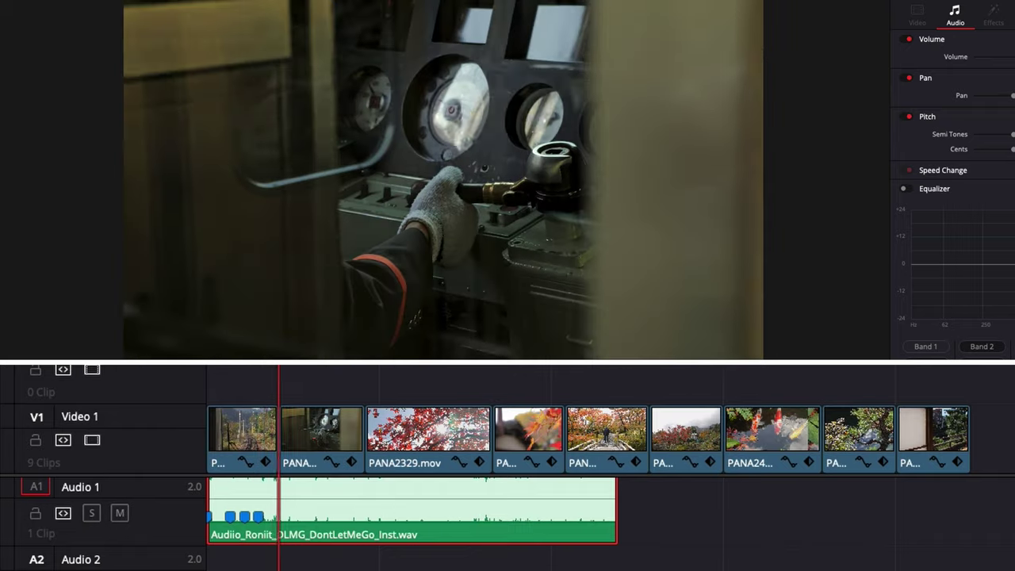
key("m")
key("m")
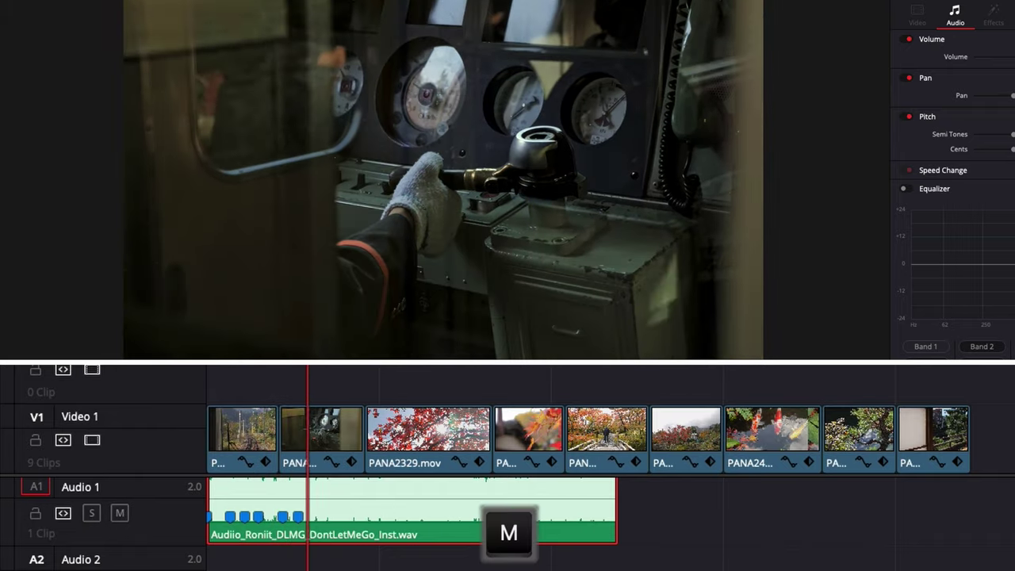
key("m")
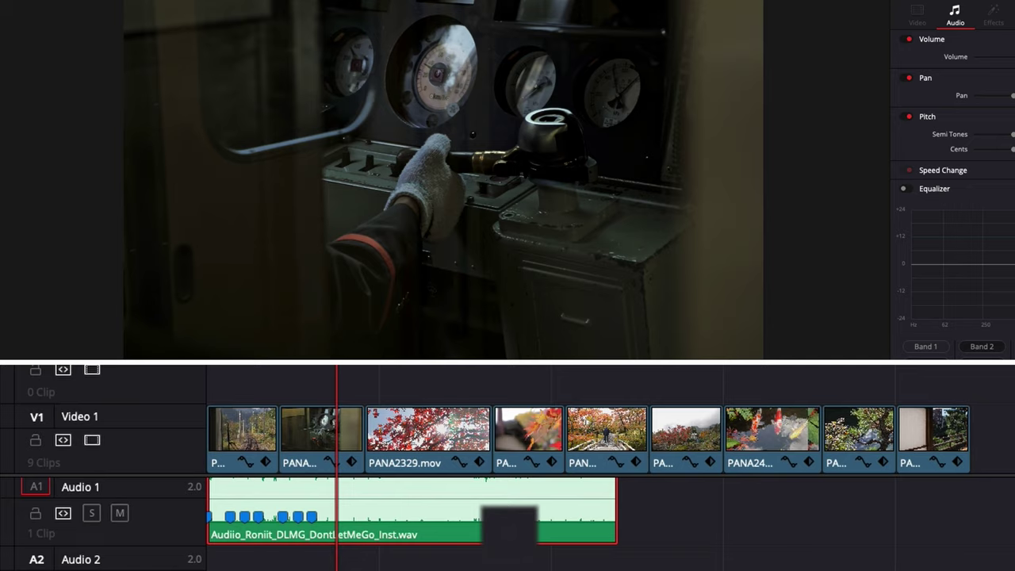
key("m")
key("m")
key("m")
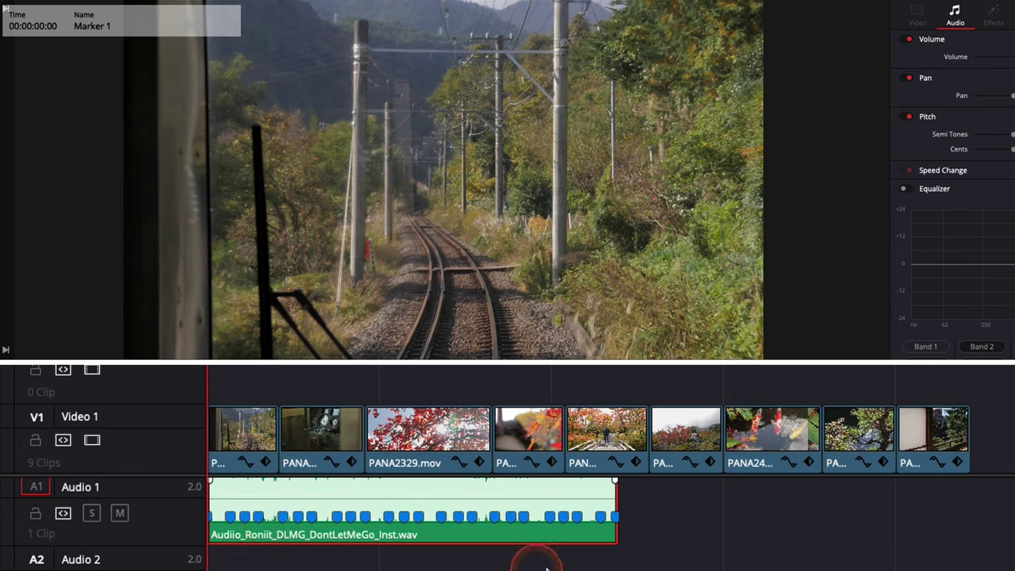
- Select the first video clip and the music clip to check the beat markers, Marker 2 at 00:00:01:15
left_click(248, 473)
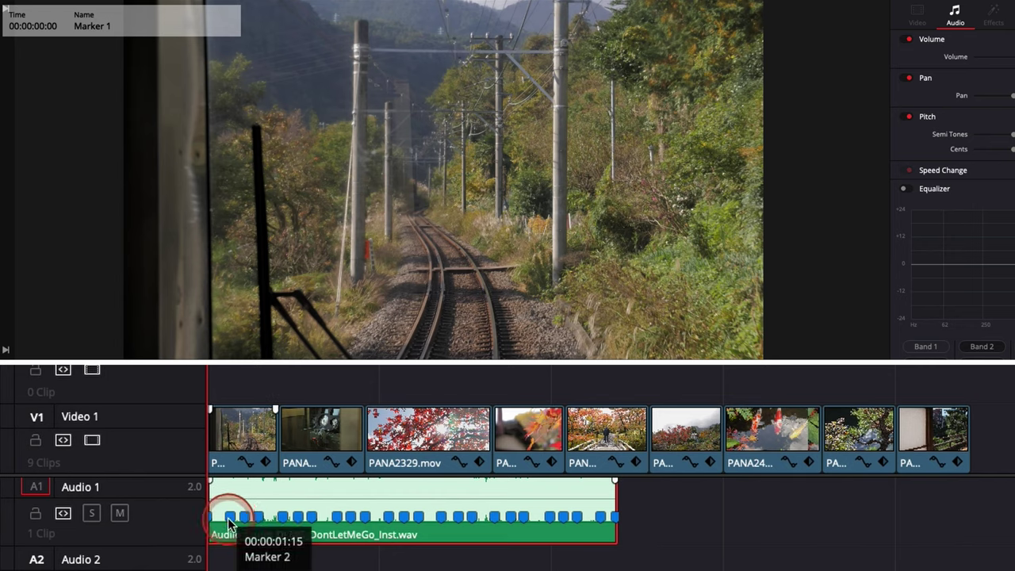
left_click(318, 533, "ctrl")
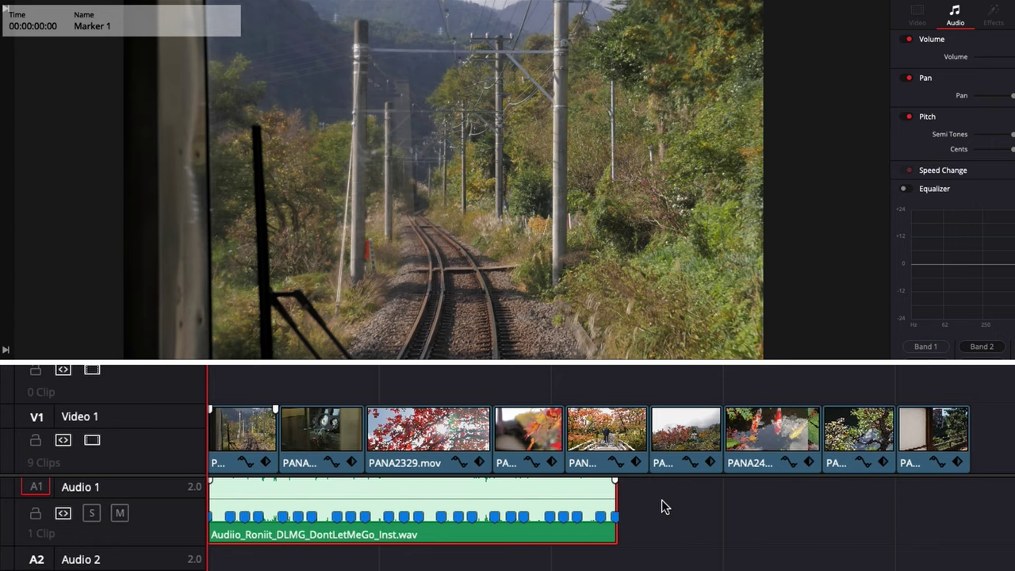
- Trim the first clip and PANA2329 to end on beat markers, PANA2329 at Marker 11
left_click_drag(276, 436, 226, 444)
left_click_drag(310, 432, 242, 447)
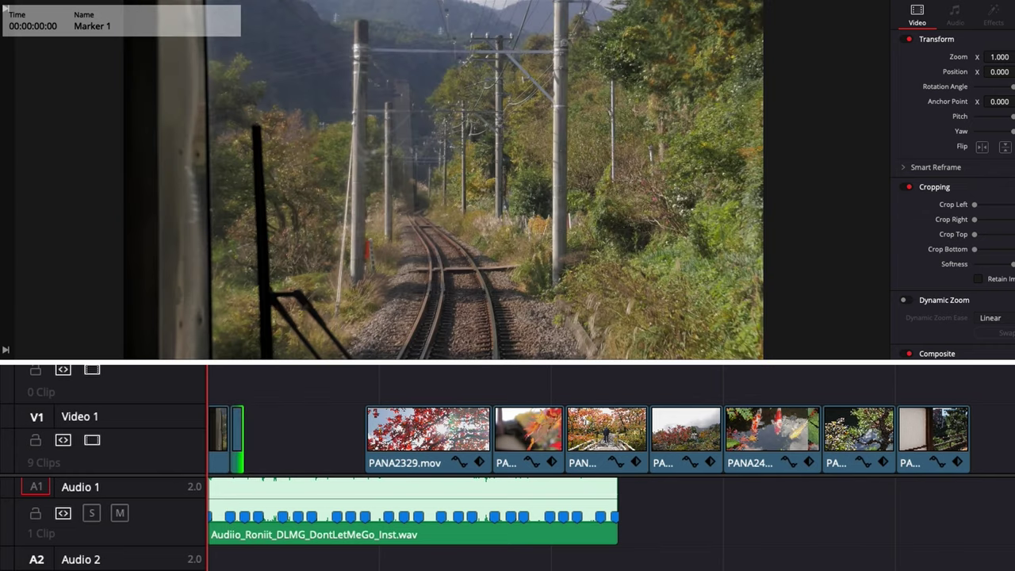
mouse_move(208, 372)
left_mouse_down()
mouse_move(439, 373)
mouse_move(419, 372)
left_mouse_up()
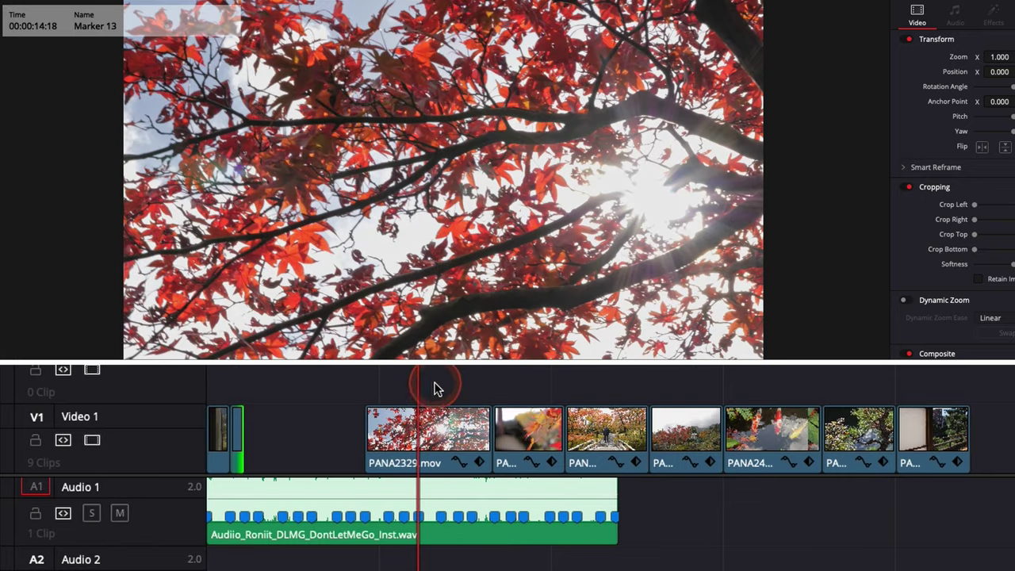
left_click(425, 452)
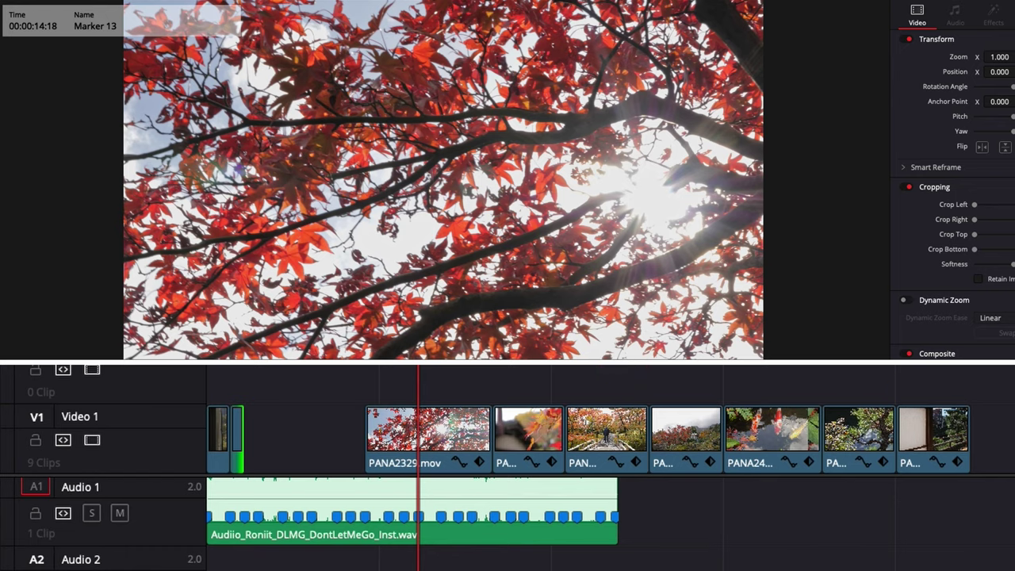
mouse_move(418, 373)
left_mouse_down()
mouse_move(365, 372)
mouse_move(388, 373)
left_mouse_up()
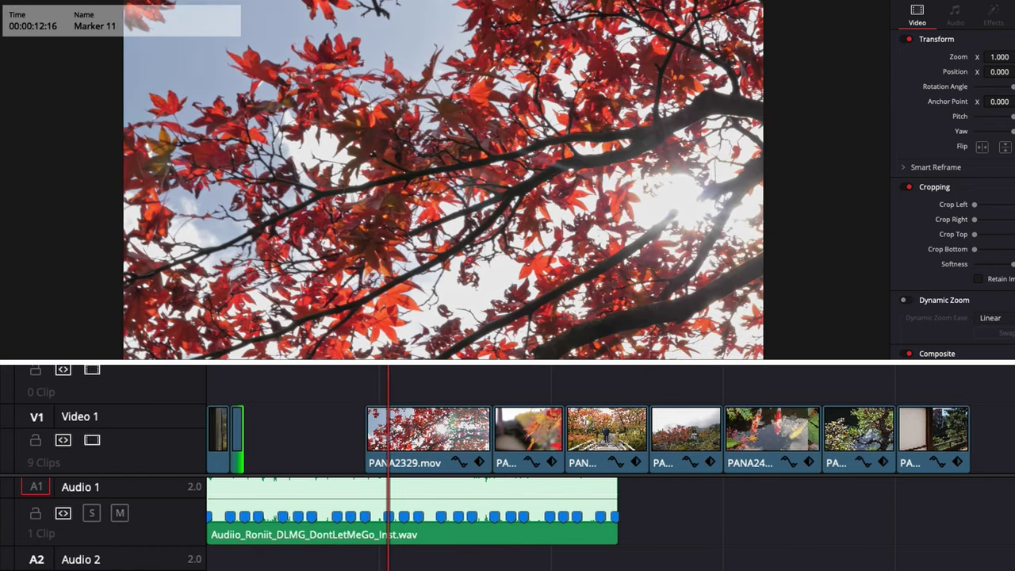
left_click_drag(385, 456, 337, 440)
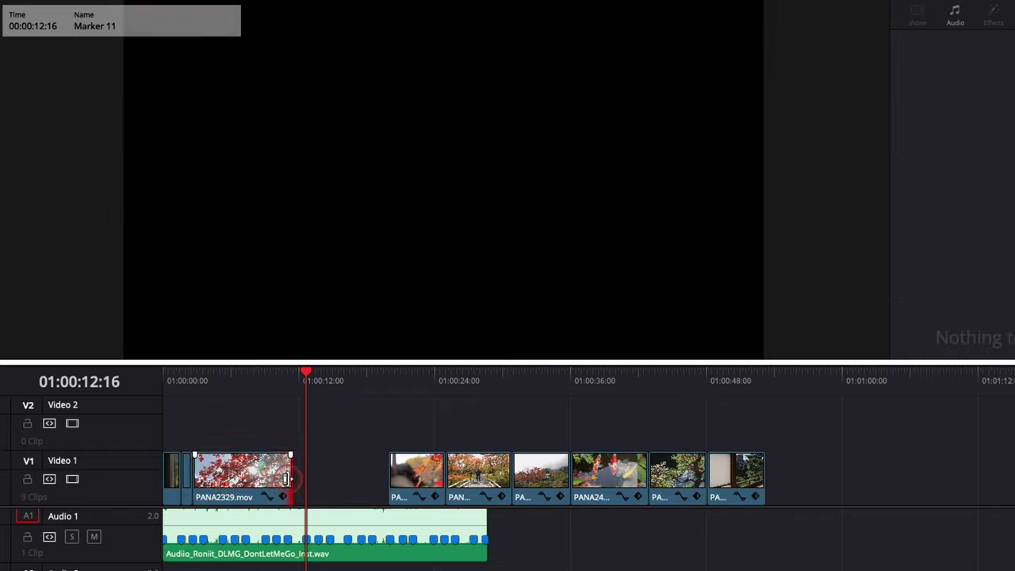
- Slide the later clips left to pack them against the trimmed clips without gaps
left_click_drag(529, 444, 337, 440)
left_click_drag(607, 445, 337, 440)
left_click(686, 435)
left_click_drag(539, 475, 288, 476)
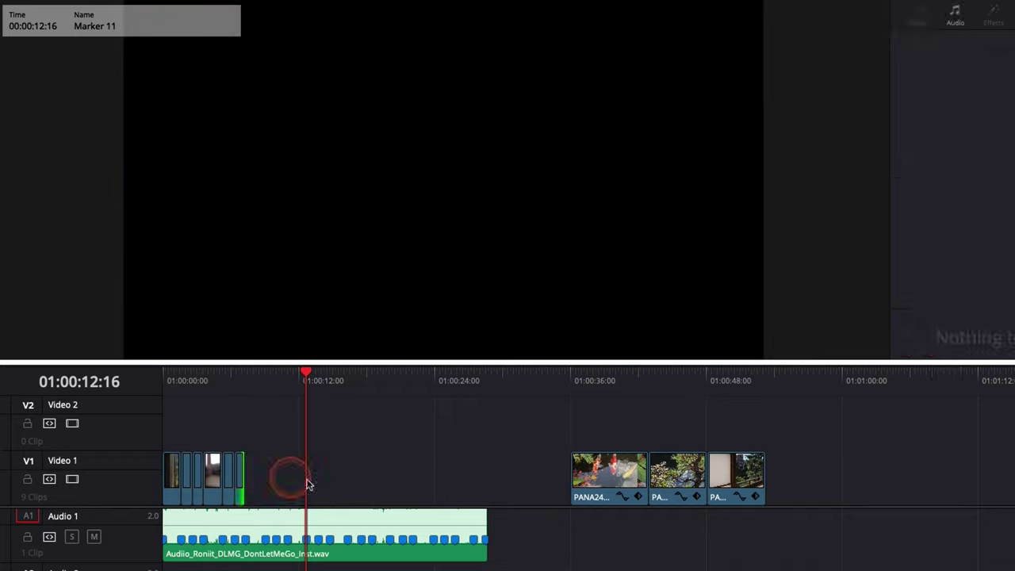
left_click_drag(610, 475, 301, 476)
left_click_drag(677, 475, 279, 480)
left_click_drag(736, 474, 340, 476)
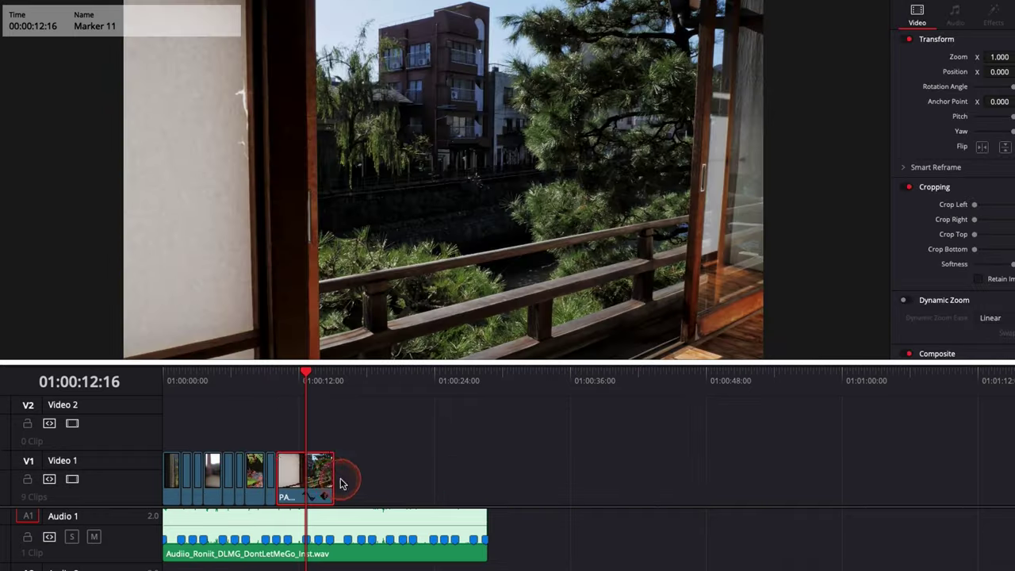
- Select the next packed clip to trim it to the beat markers
left_click(415, 437)
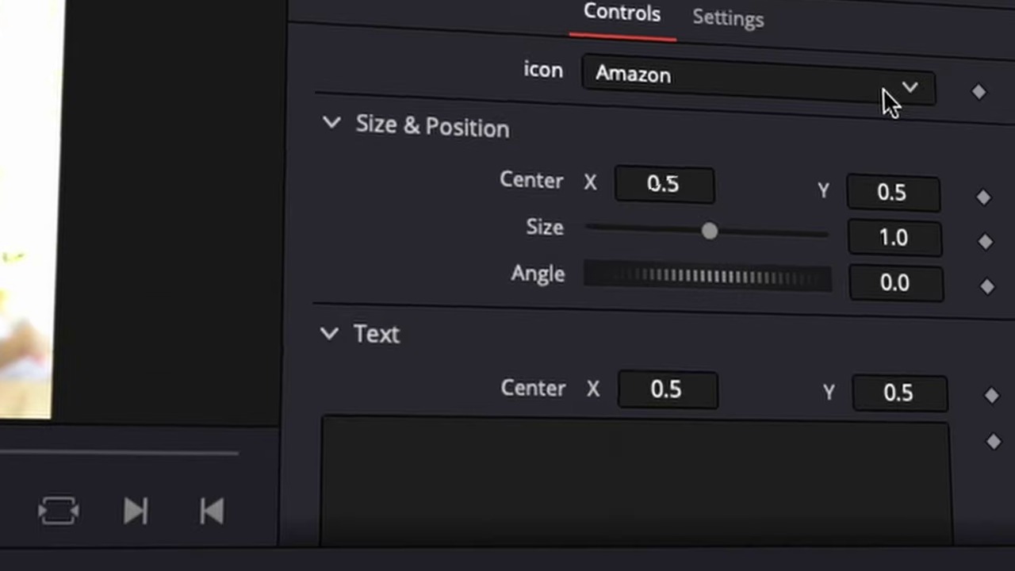
left_click(884, 102)
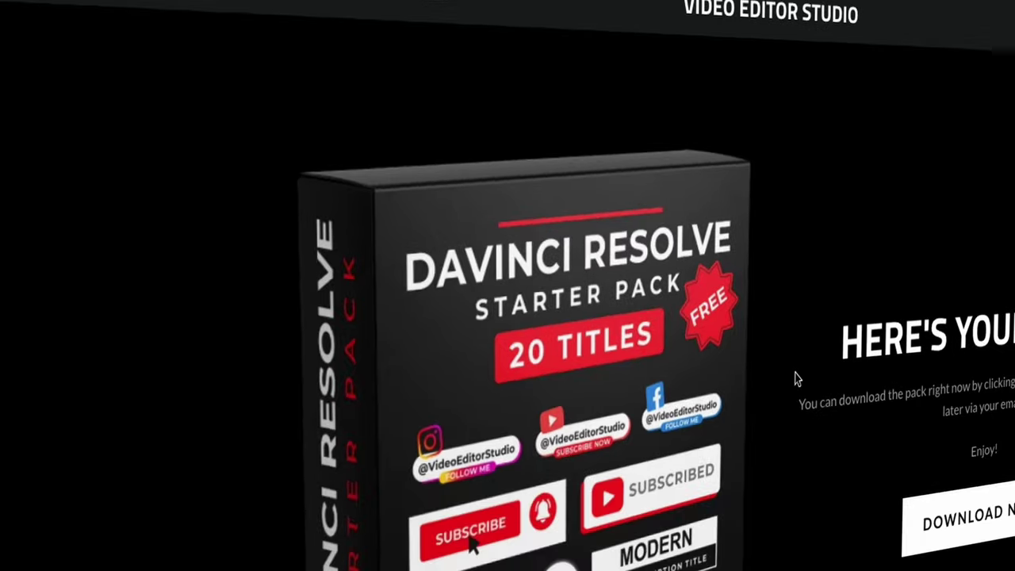